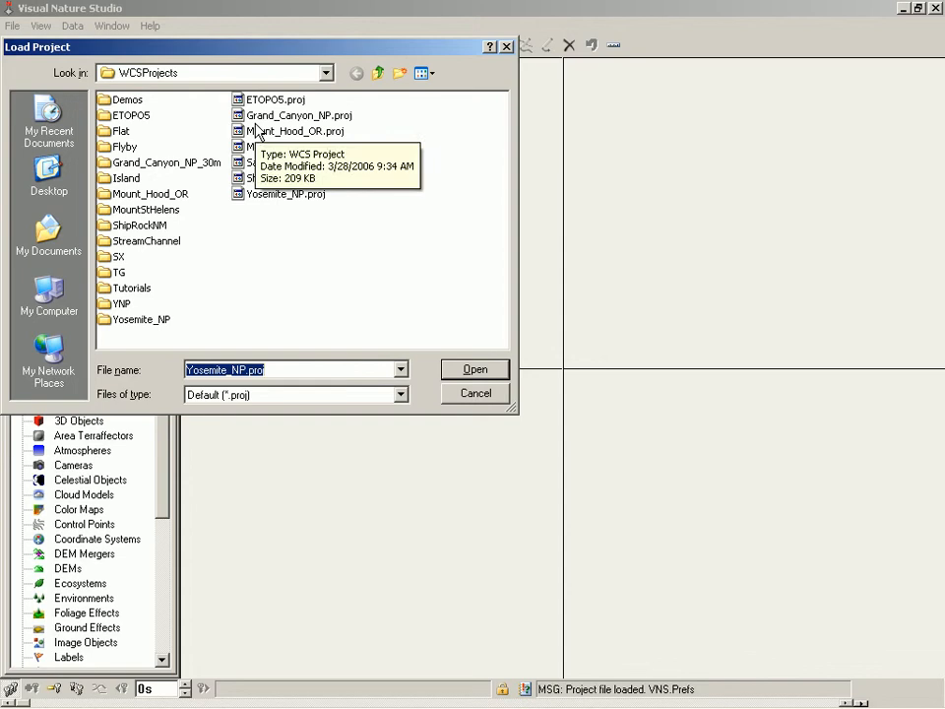
Step: Load the project Post.proj from the YNP folder inside Tutorials
double_click(108, 289)
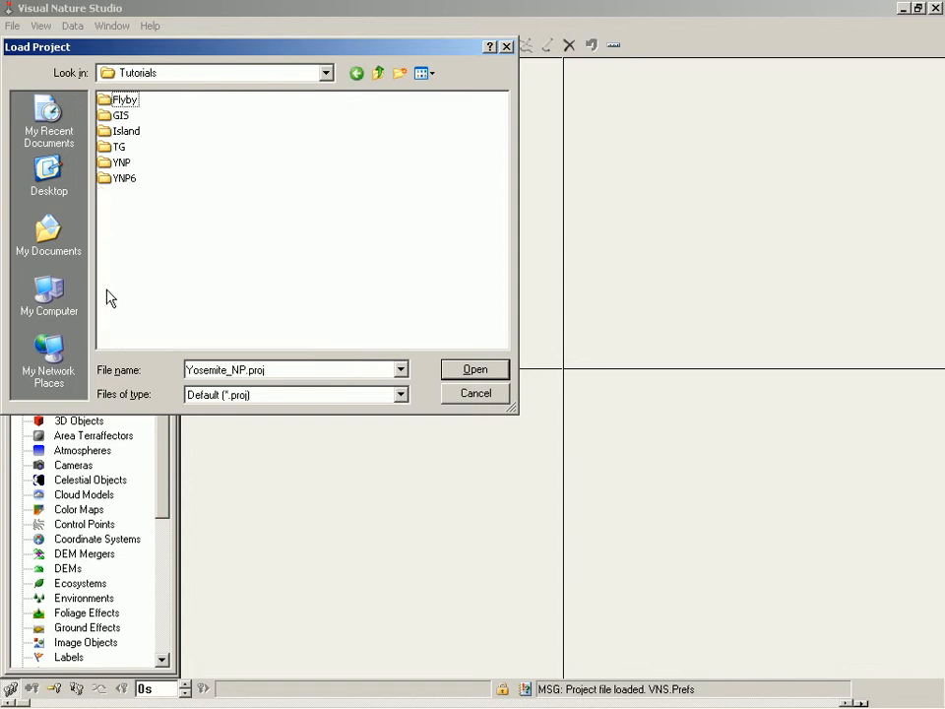
double_click(106, 164)
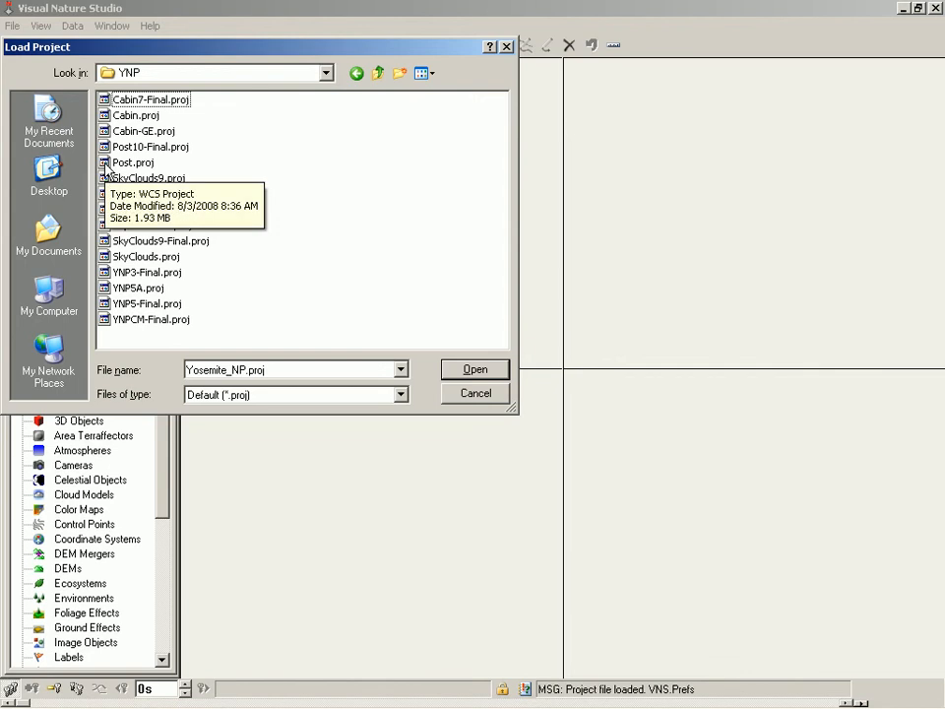
double_click(108, 162)
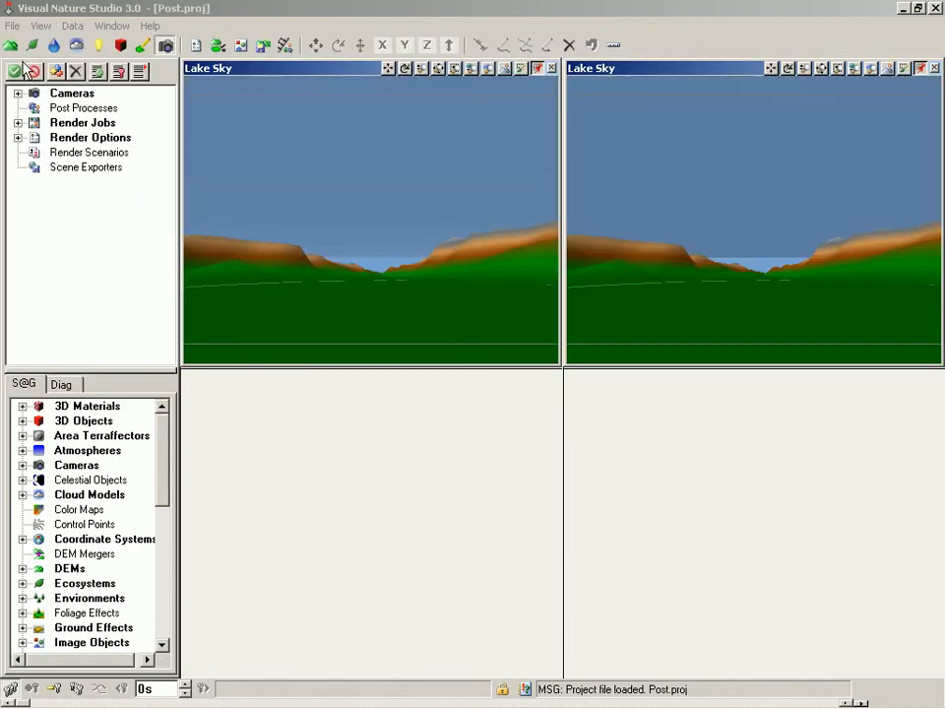
Step: Save the project under the new name Post10.proj in the YNP folder
click(12, 26)
click(39, 90)
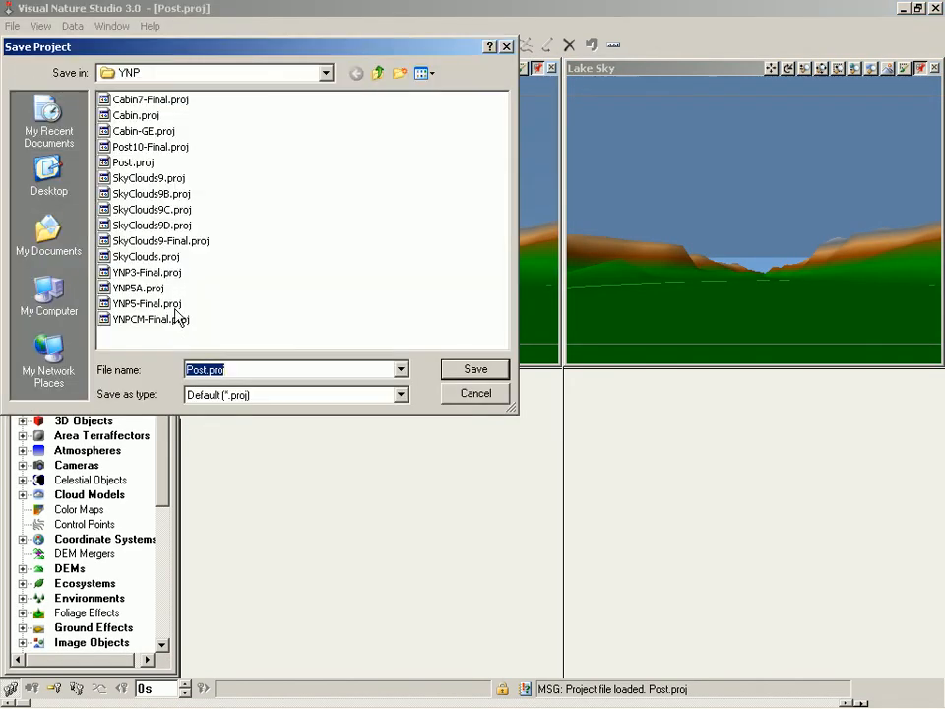
click(211, 370)
text(10)
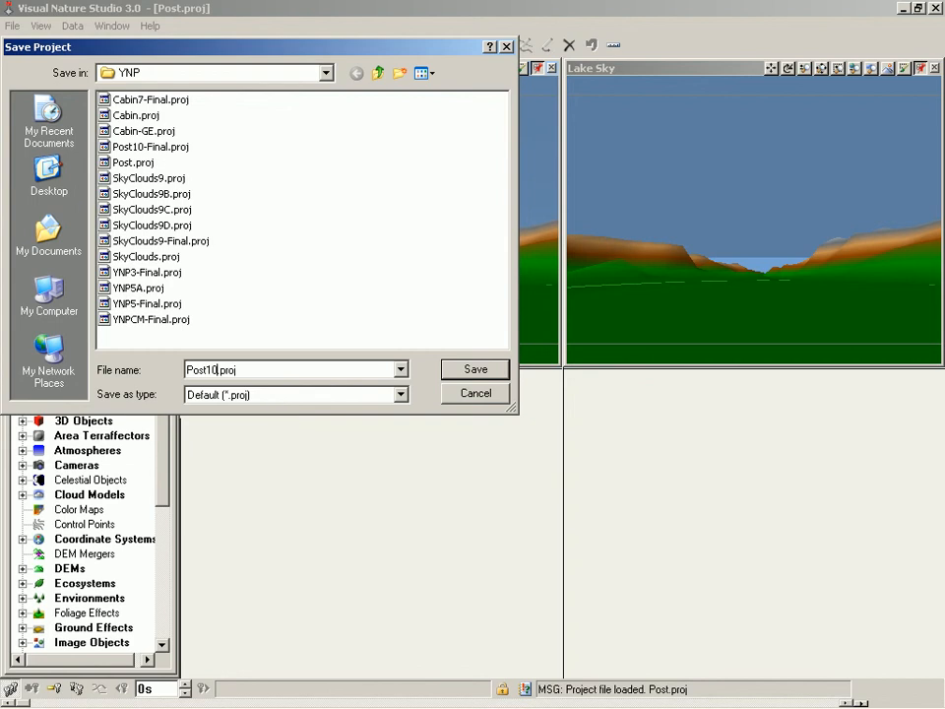
key(Return)
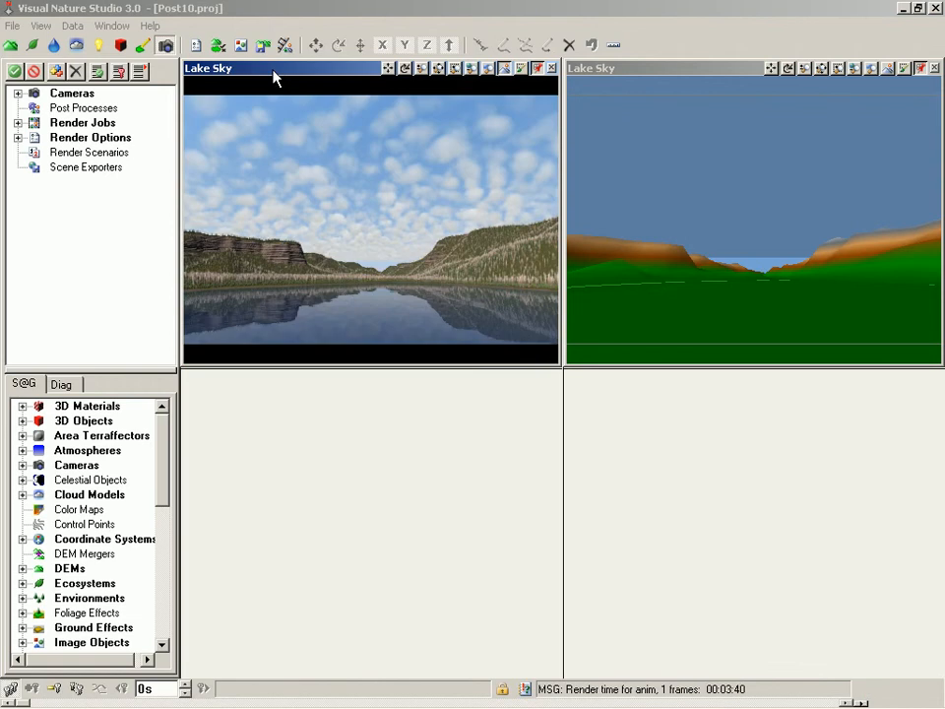
Step: Add a new Post Process component and name it Cartoon
right_click(69, 113)
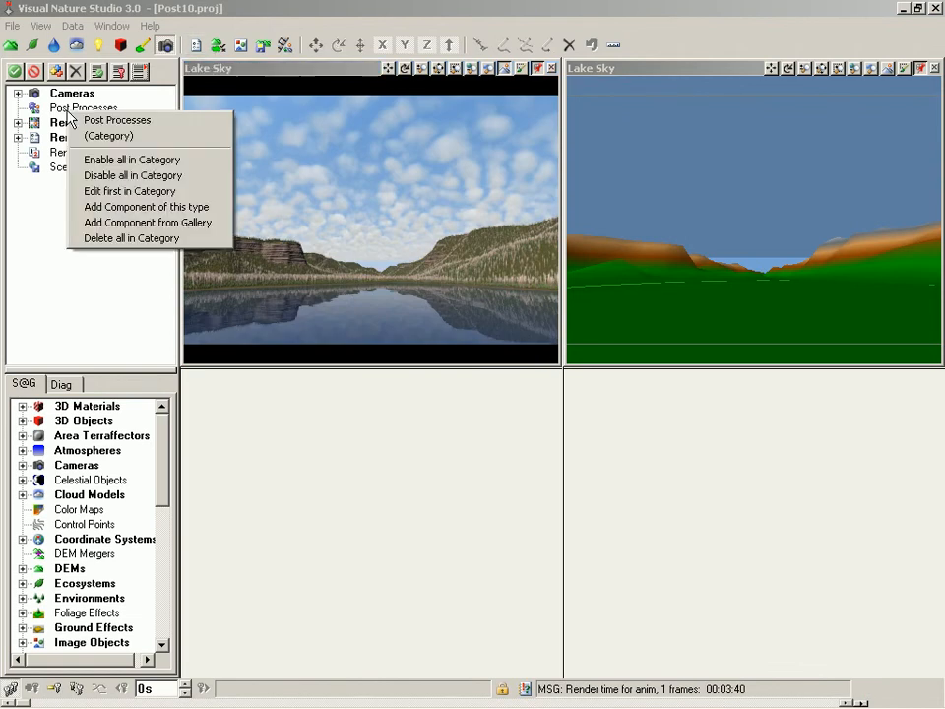
click(165, 209)
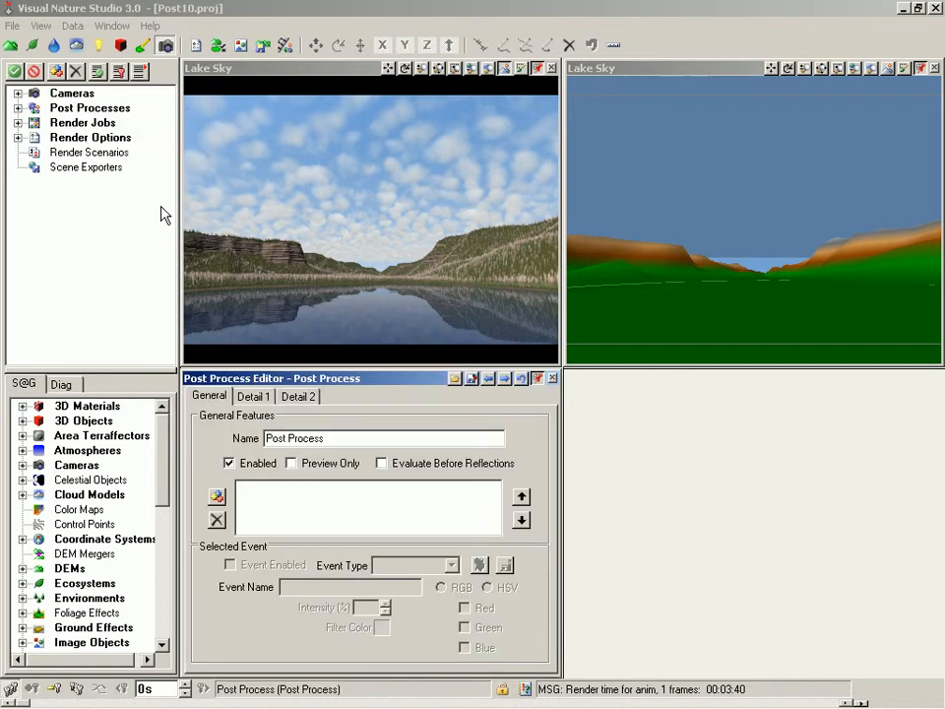
drag(330, 435, 238, 436)
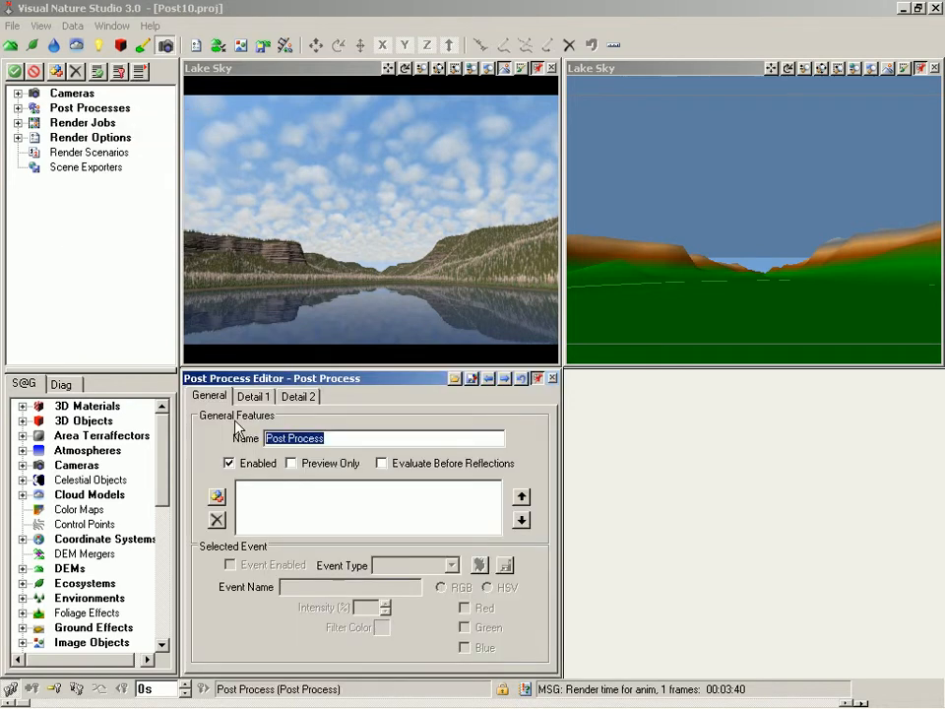
text(Cartoon)
key(Return)
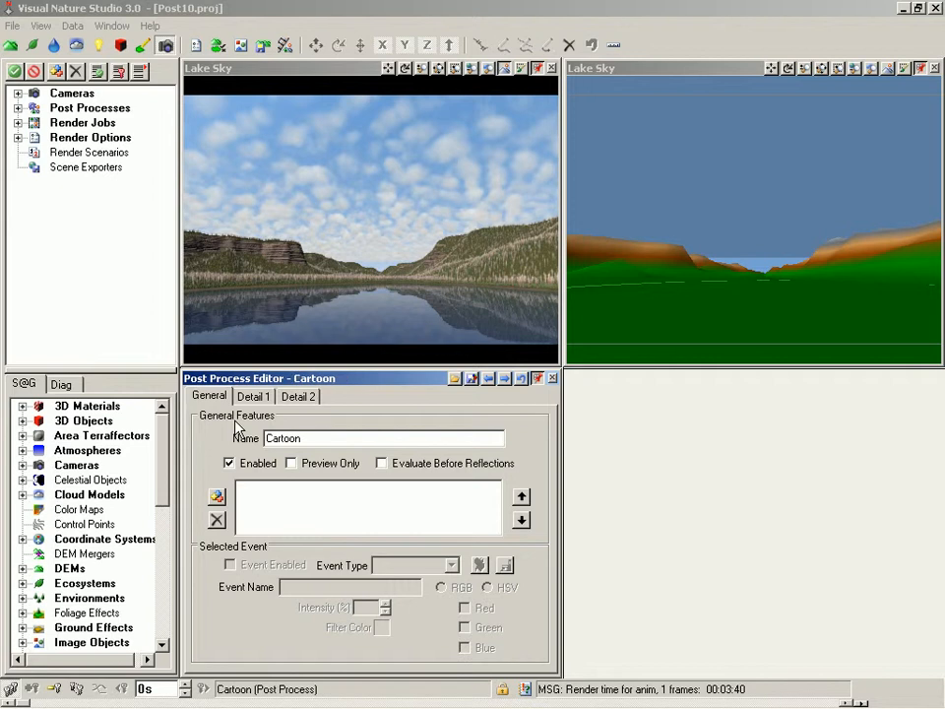
Step: Add a Chromax event to the Cartoon post process and turn on Preview Only
click(218, 497)
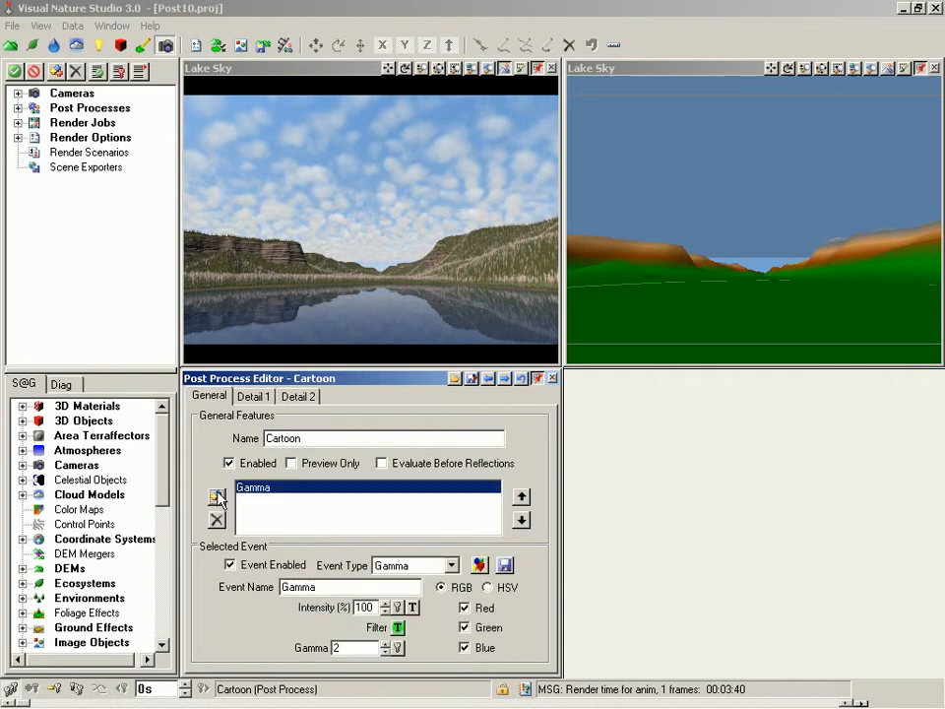
click(451, 565)
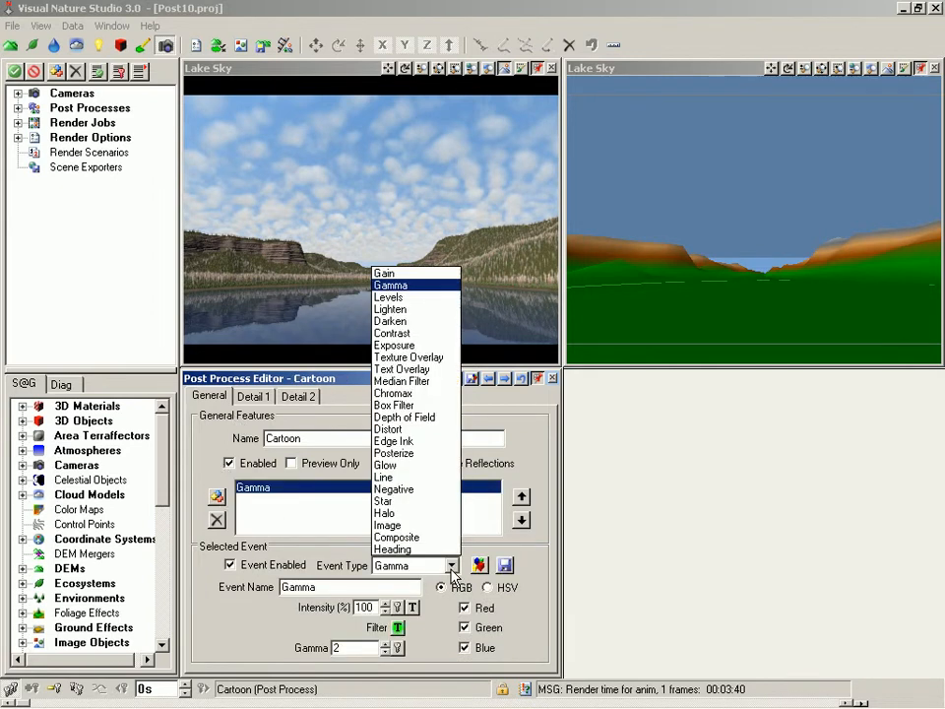
click(414, 392)
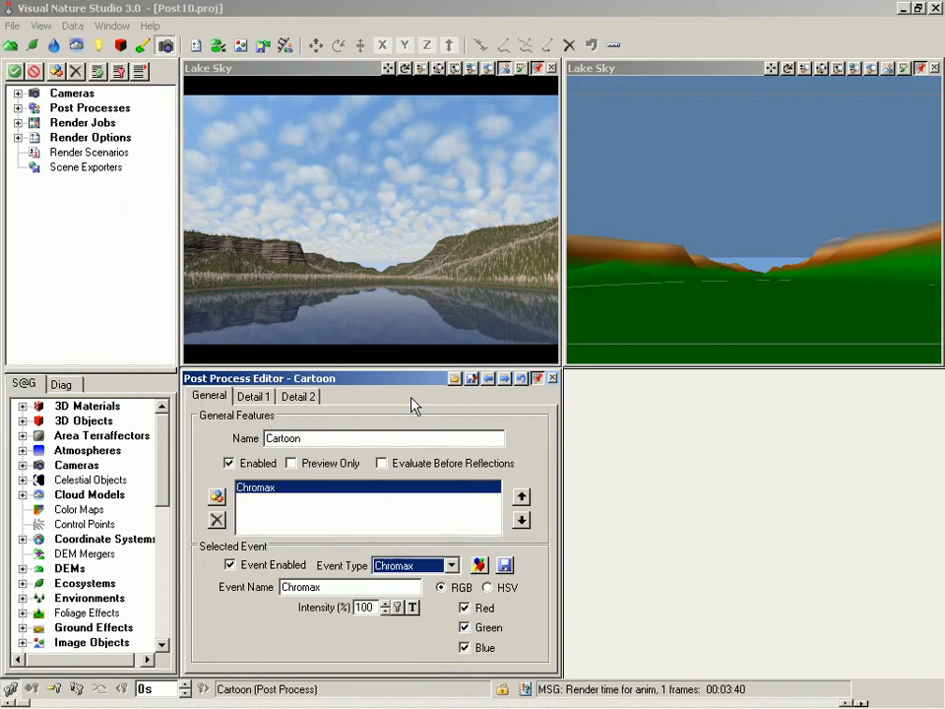
click(291, 464)
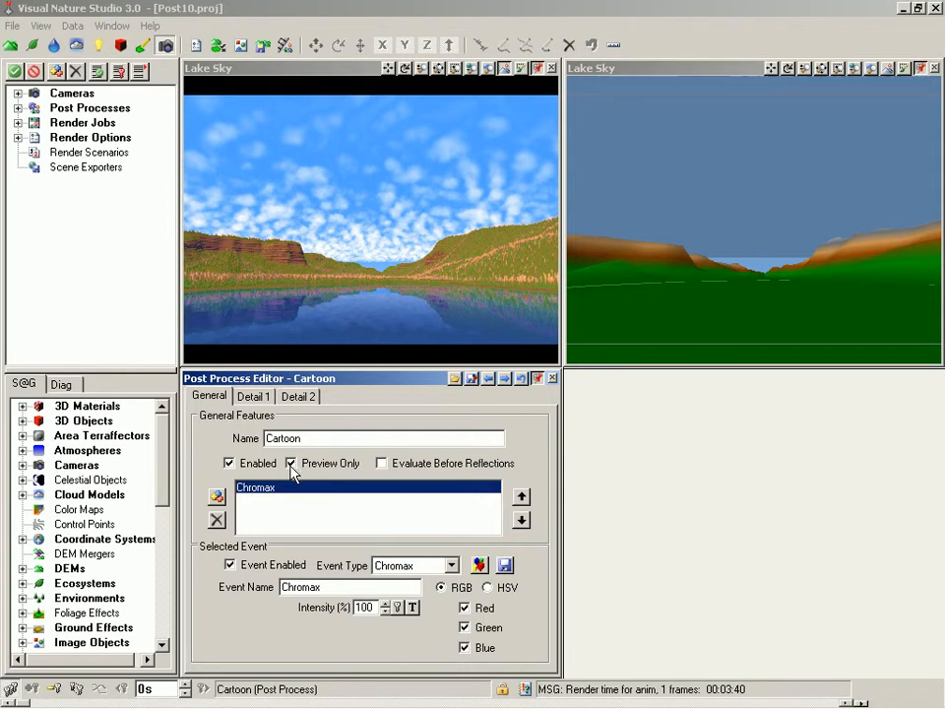
Step: Add a second event to the Cartoon post process with the type Edge Ink
click(216, 497)
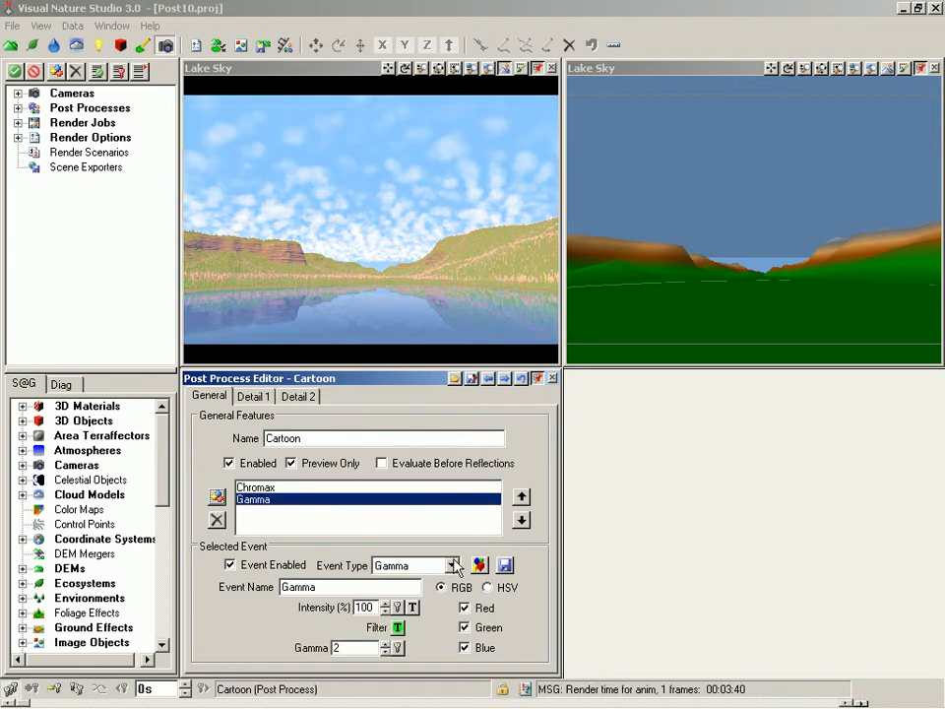
click(452, 566)
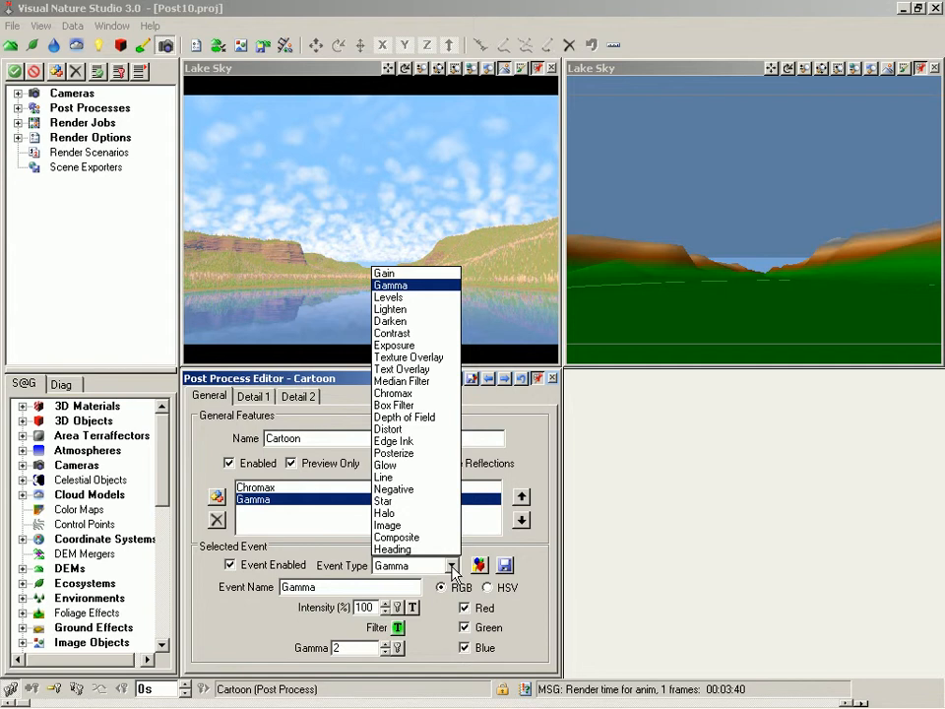
click(439, 442)
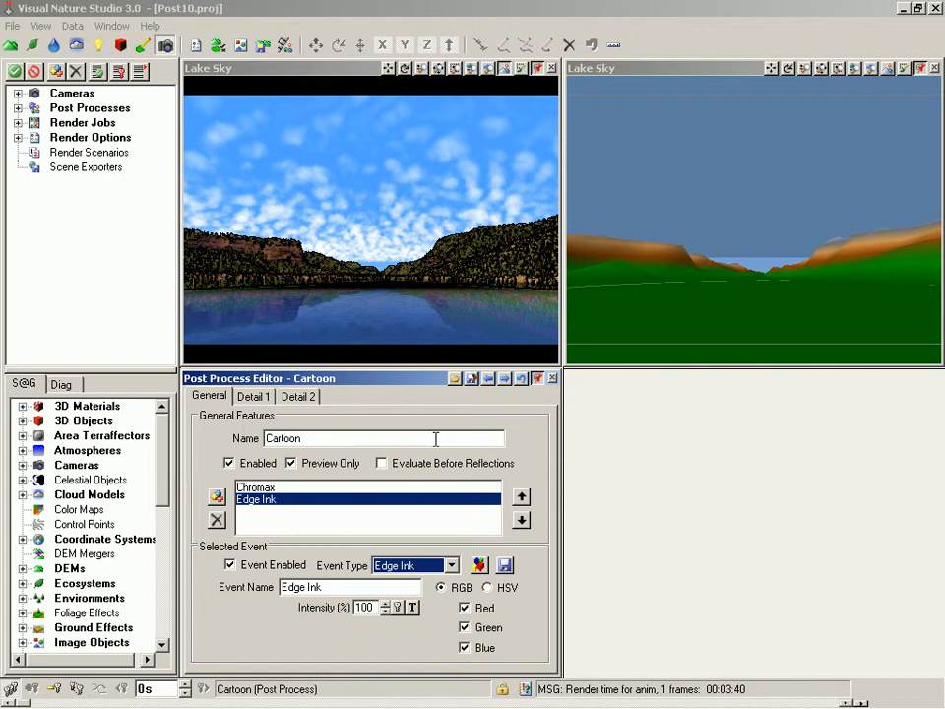
Step: Set the Edge Ink event's intensity to 20% and disable the event
double_click(372, 606)
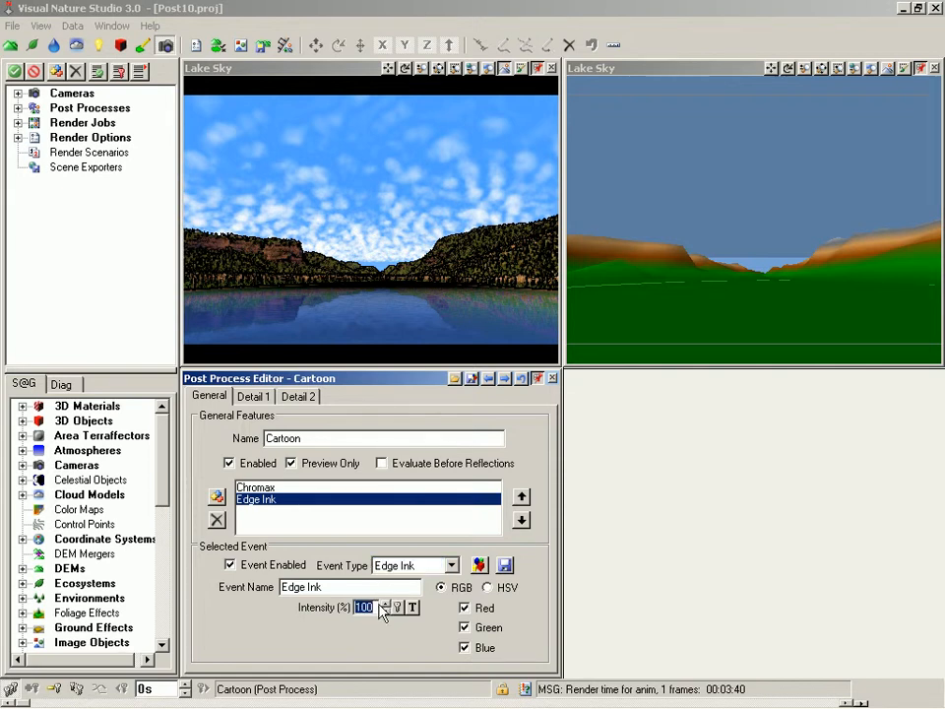
text(20)
key(Tab)
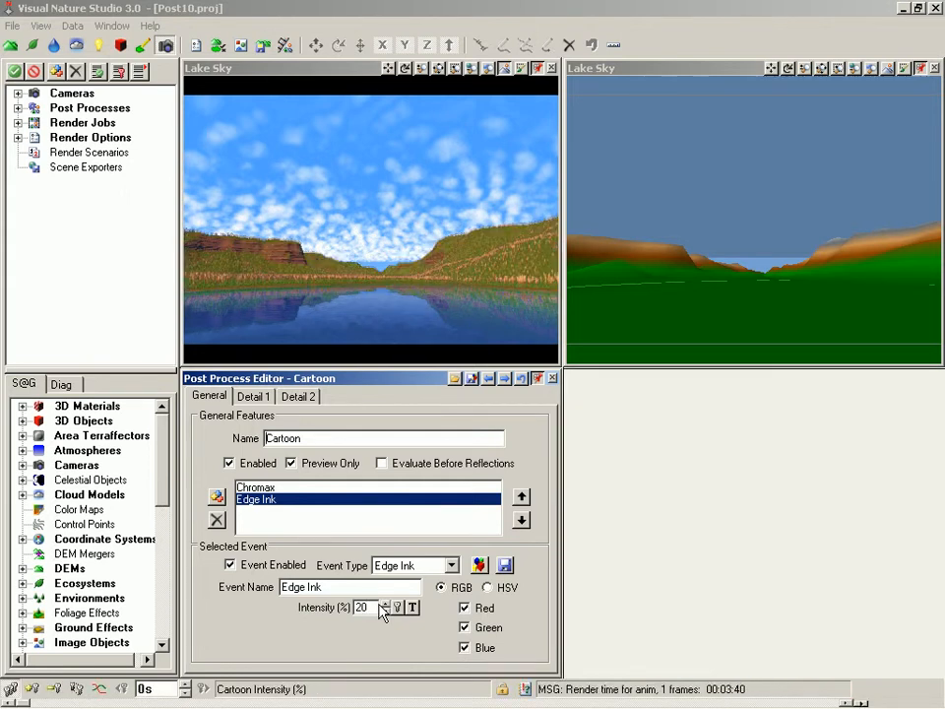
click(229, 566)
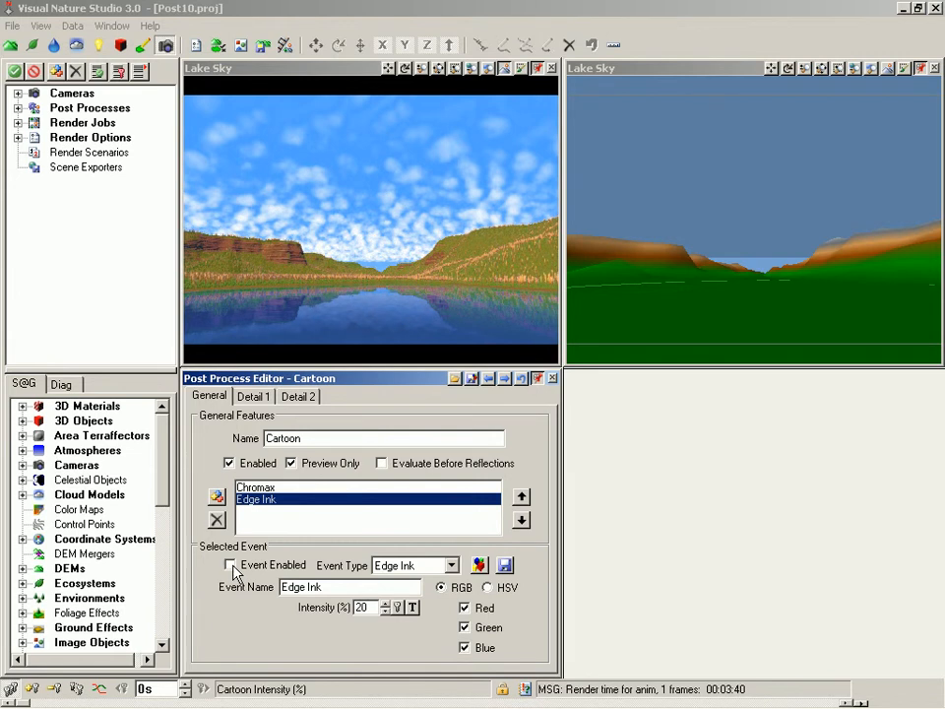
Step: Add a Text Overlay event to the Cartoon post process and set its Y Center to 90%
click(217, 499)
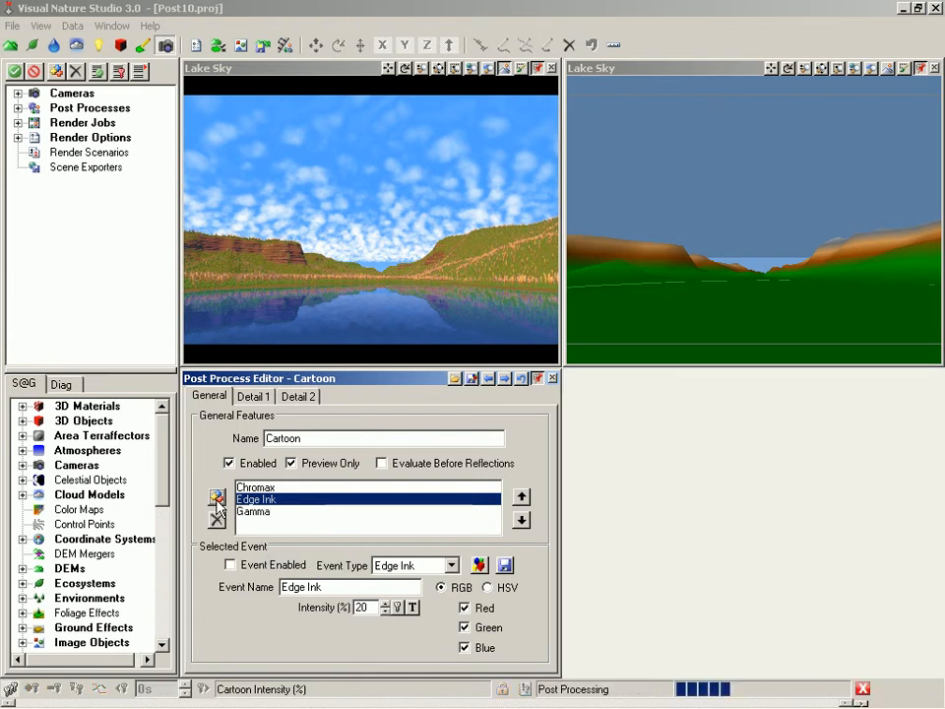
click(450, 565)
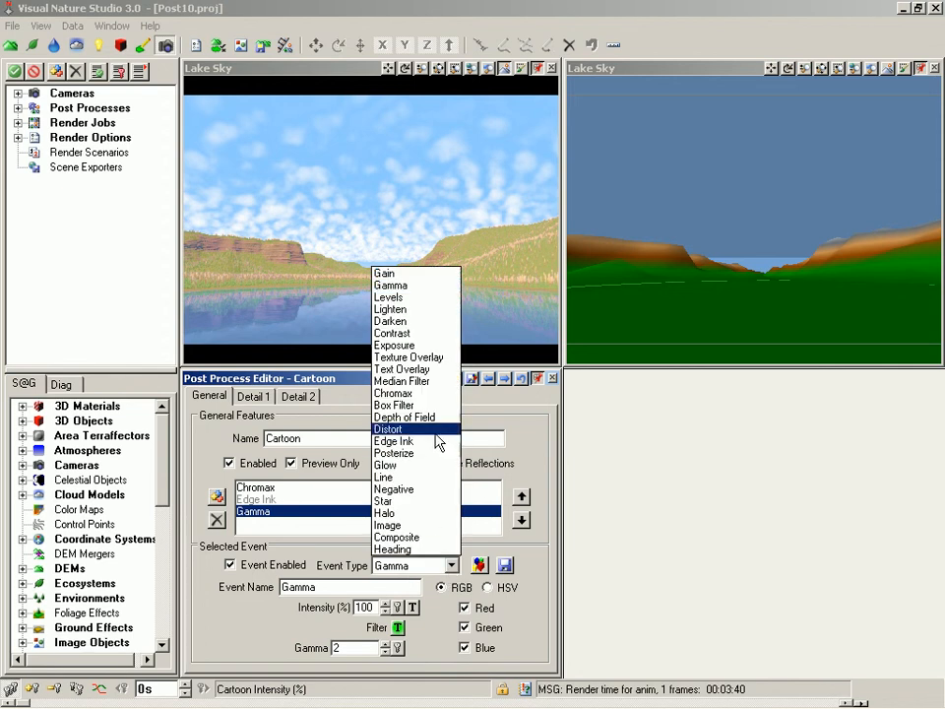
click(440, 369)
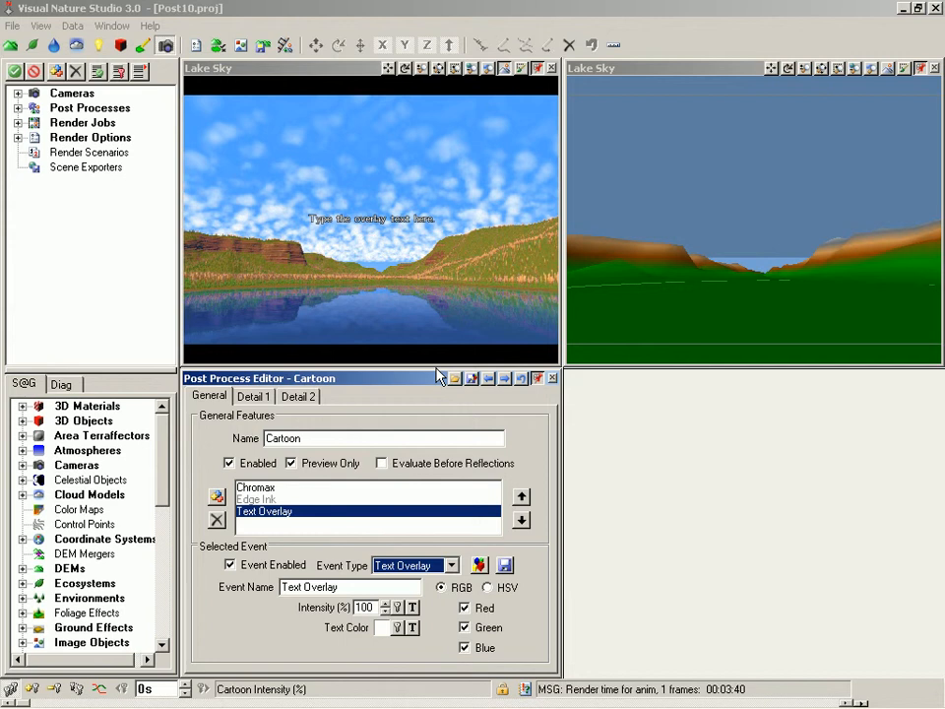
click(260, 398)
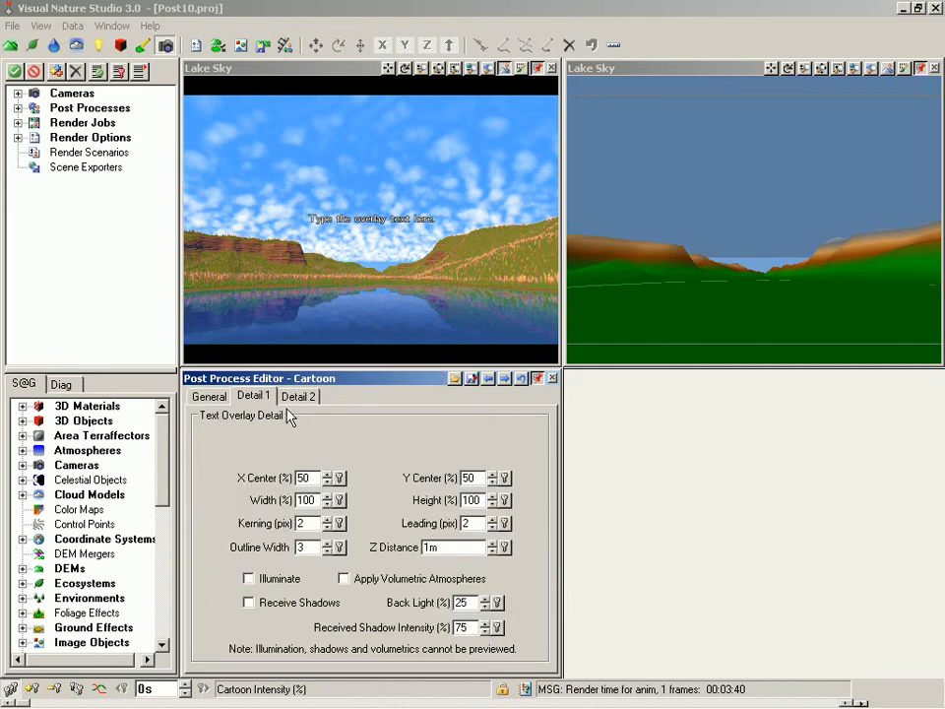
double_click(478, 475)
text(90)
key(Tab)
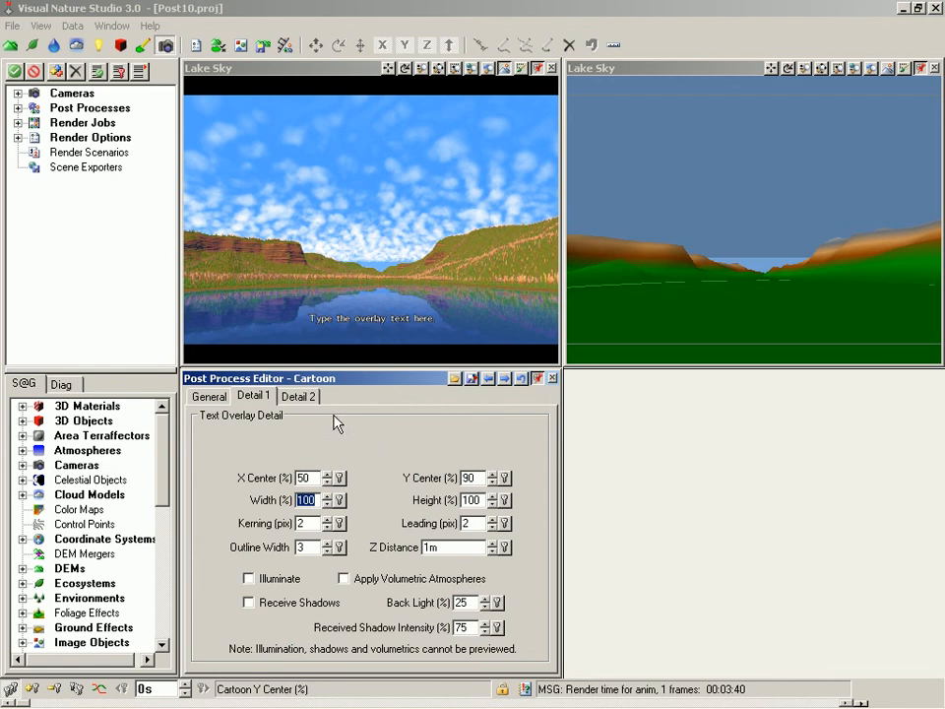
Step: Replace the Text Overlay event's placeholder text with "Latitude: "
click(308, 397)
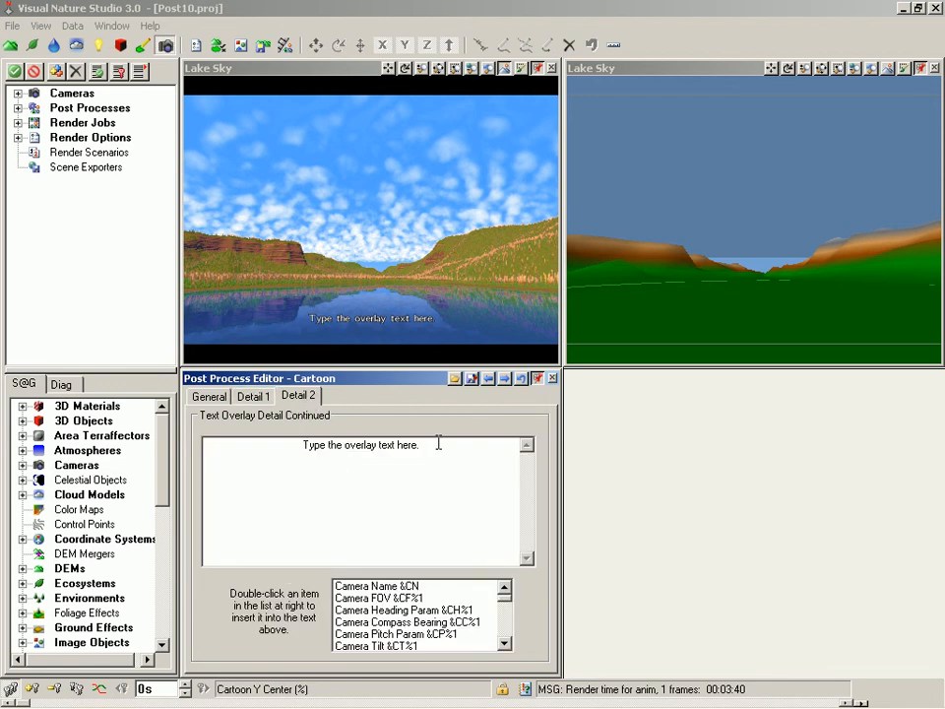
drag(437, 444, 295, 456)
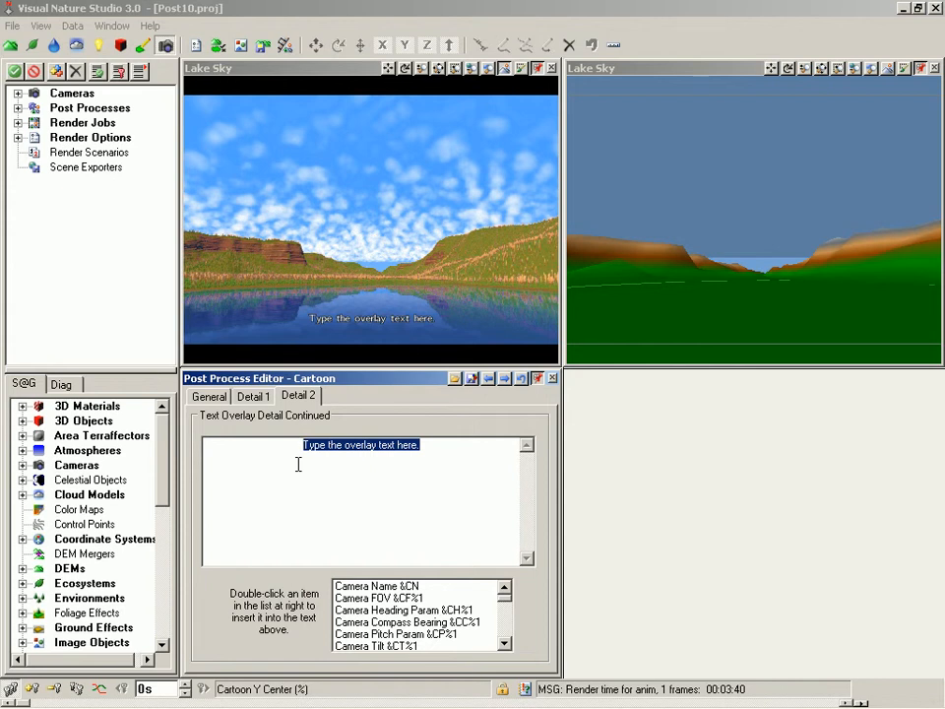
text(Latitude:)
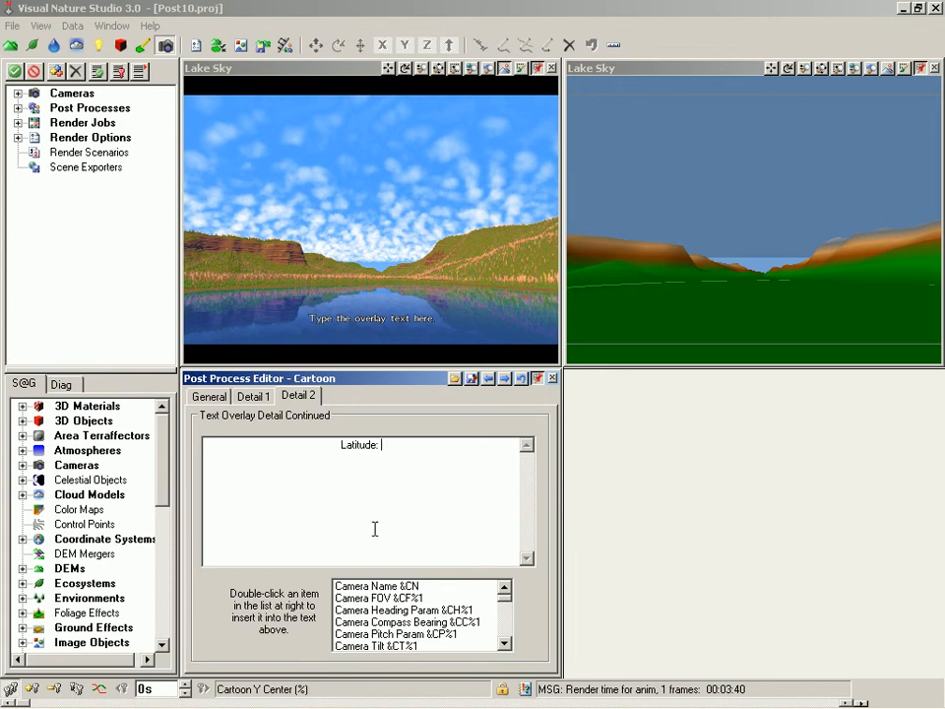
scroll(507, 609, down, 1)
scroll(507, 609, down, 1)
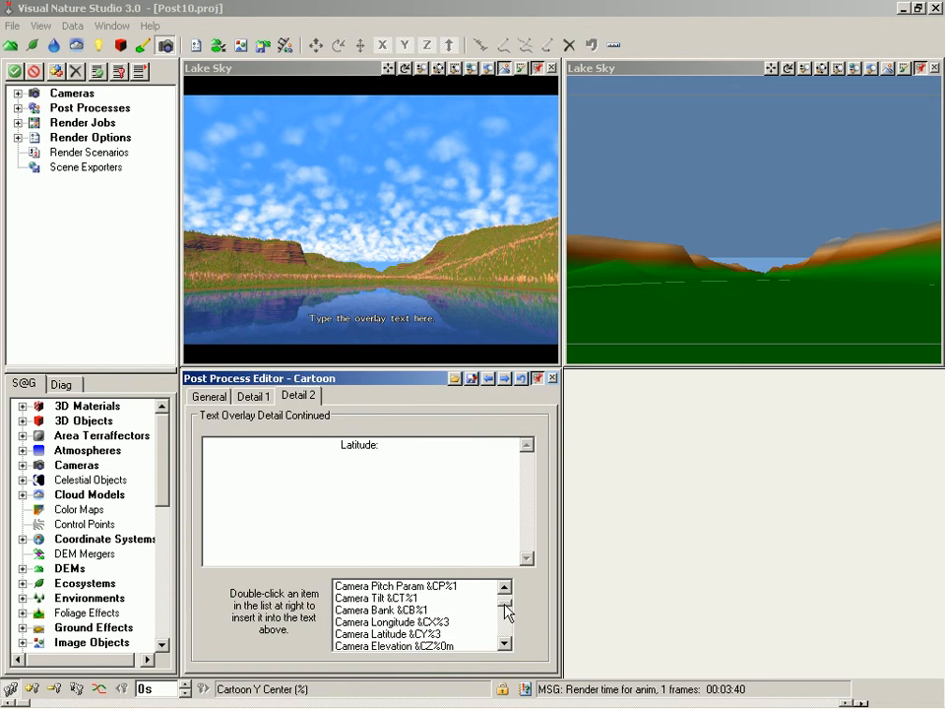
click(392, 634)
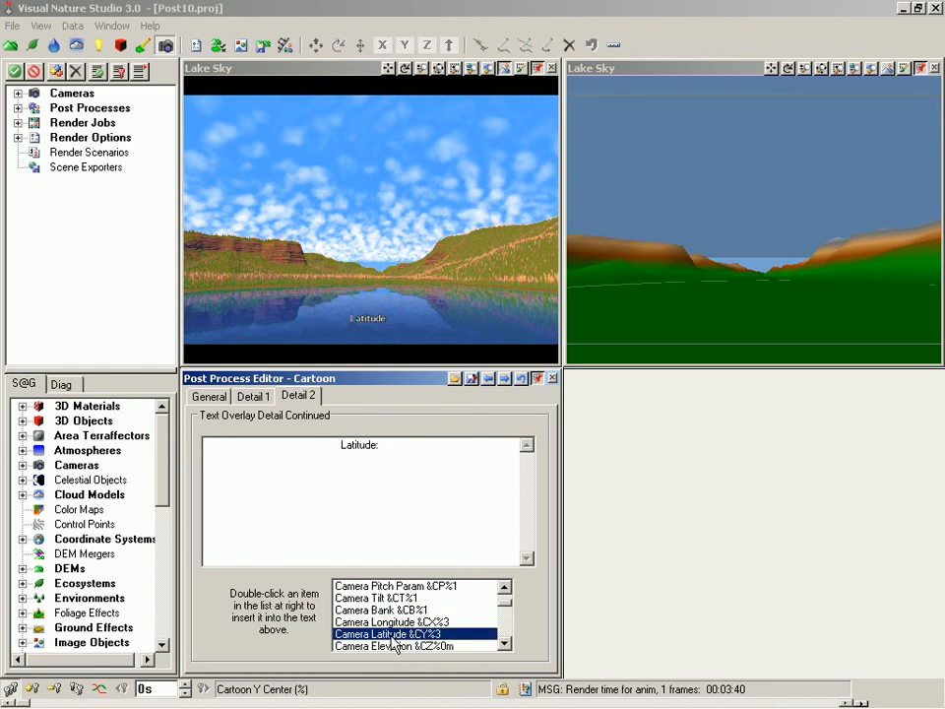
scroll(386, 642, up, 2)
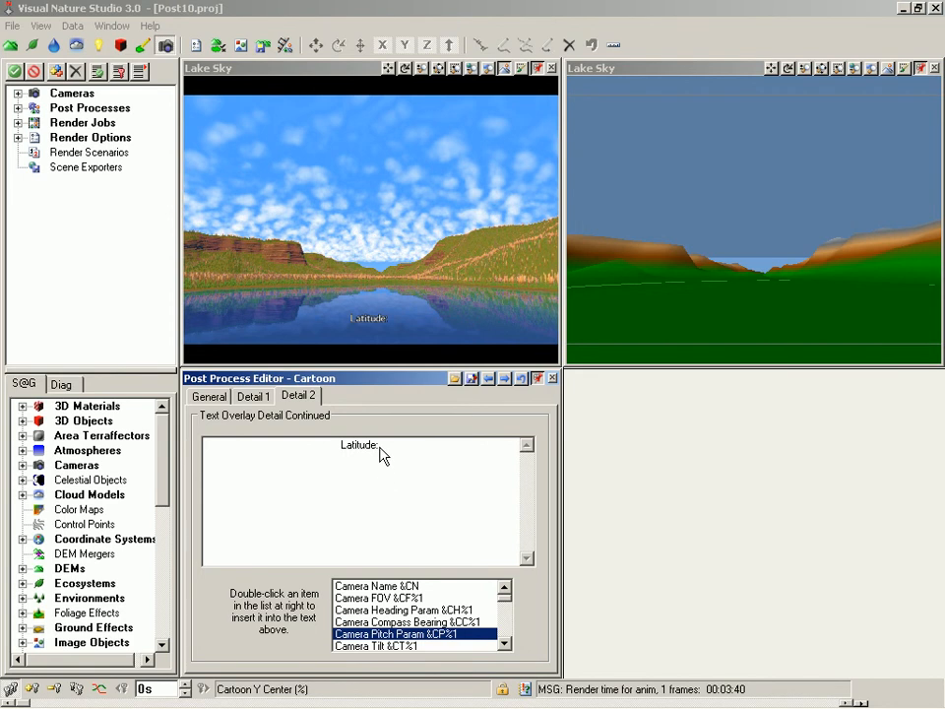
click(401, 610)
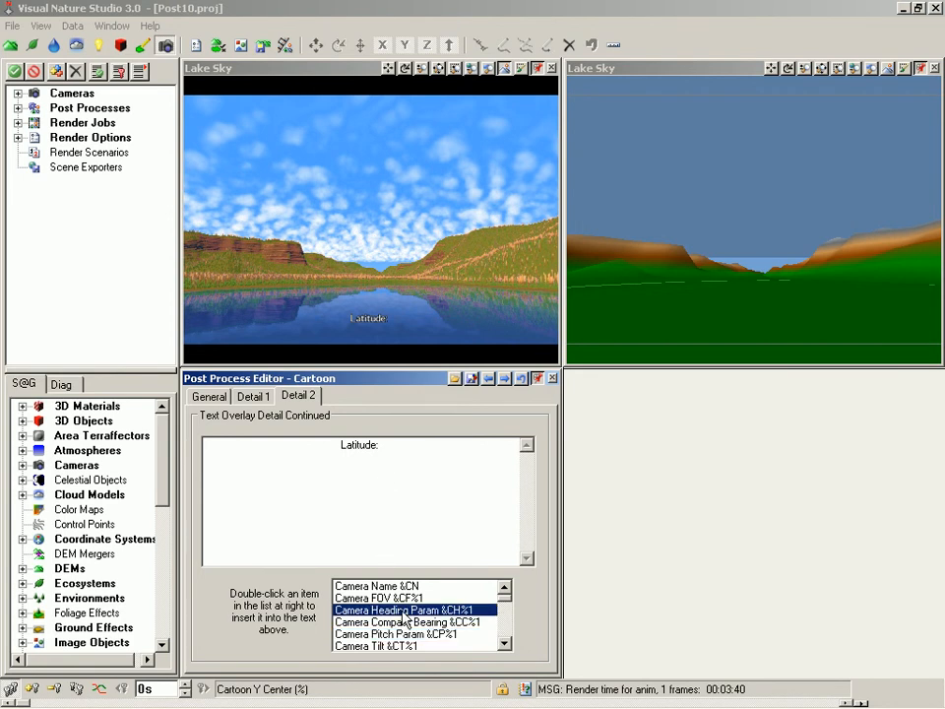
drag(403, 612, 374, 411)
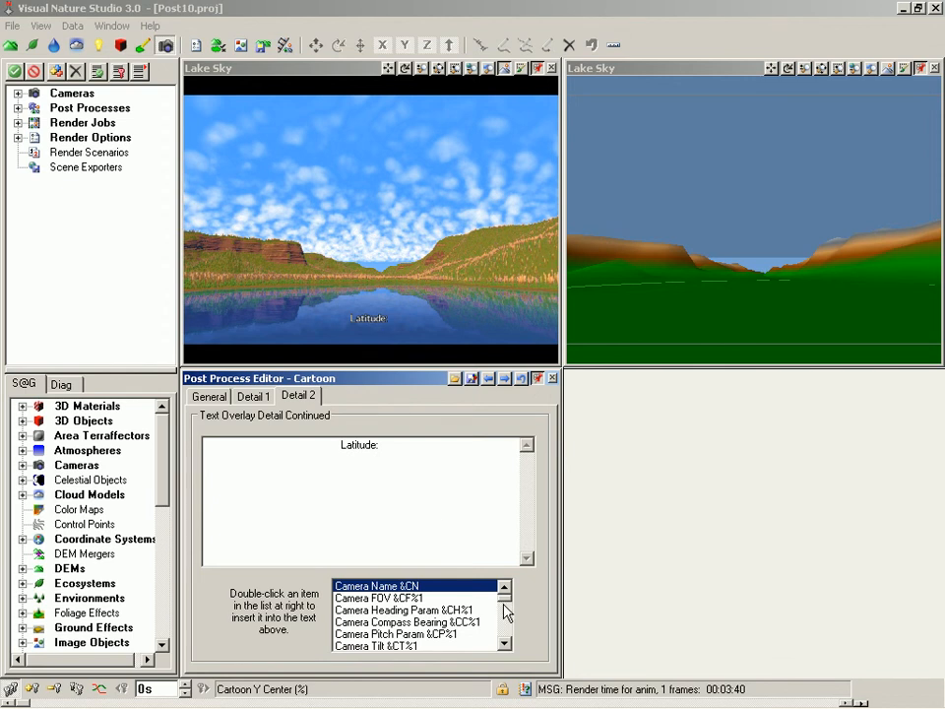
Step: Insert the Camera Latitude variable (&CY%3) after "Latitude: " in the overlay text
scroll(507, 612, down, 2)
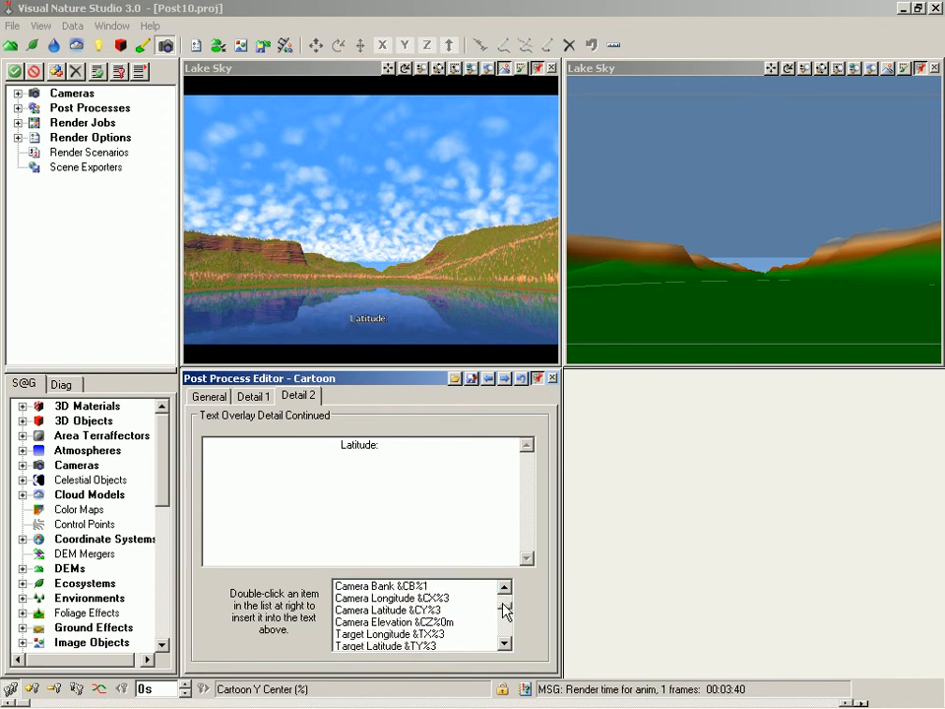
double_click(386, 610)
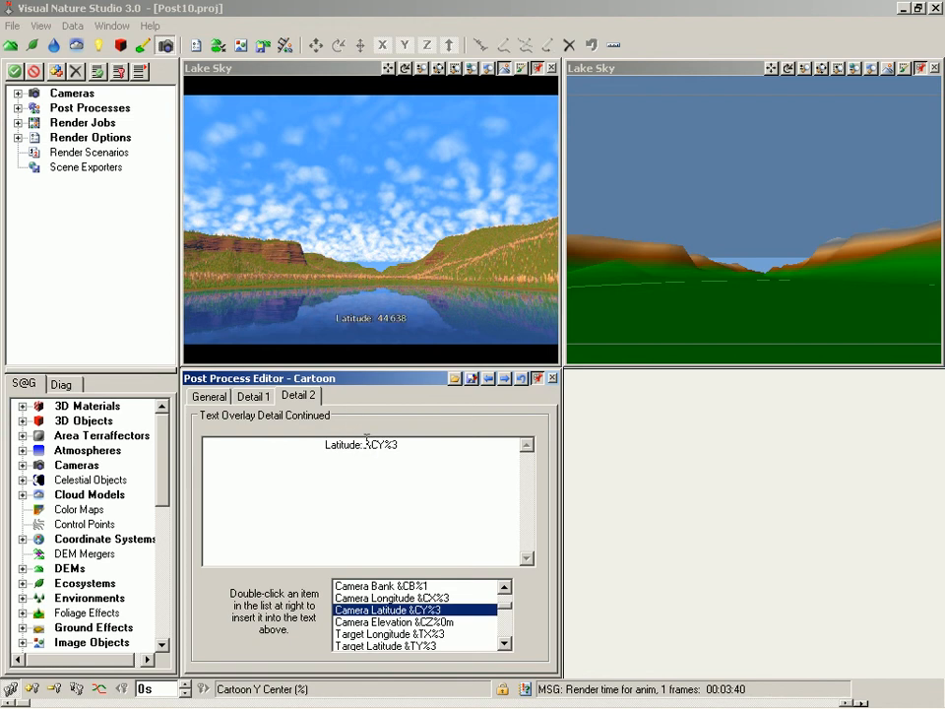
Step: Add "Longitude: " after the latitude variable in the overlay text, followed by the Camera Longitude variable (&CX%3)
drag(366, 445, 405, 445)
click(428, 445)
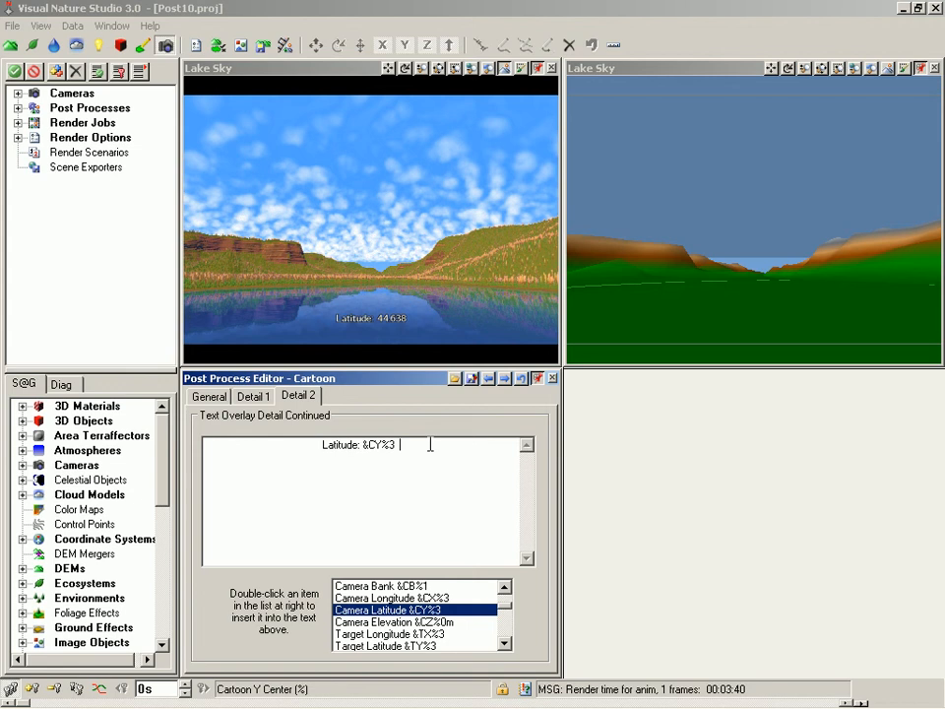
text(Longitude:)
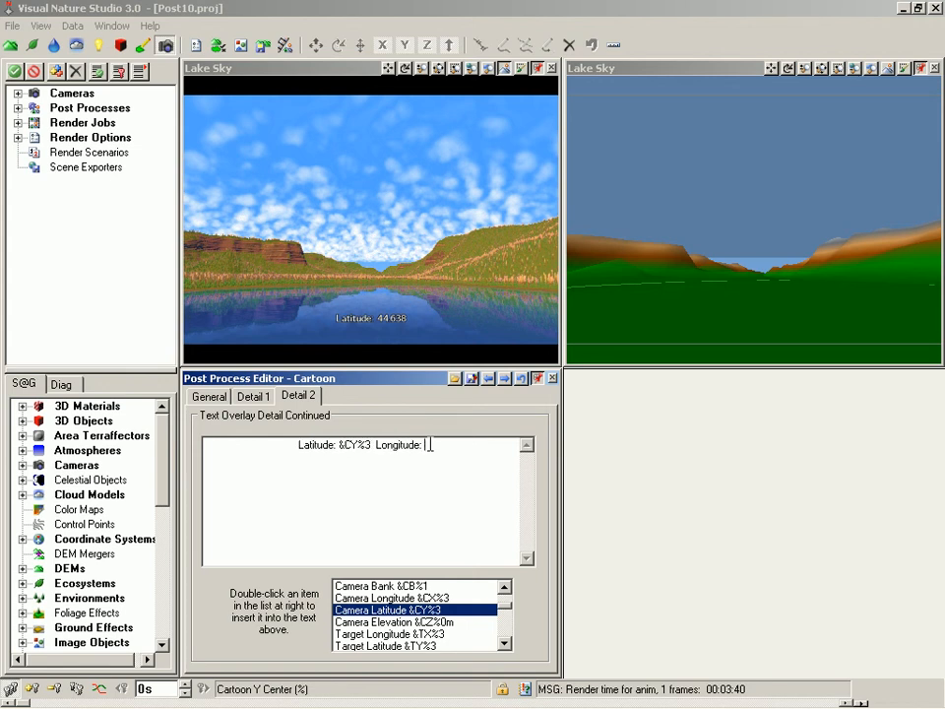
click(438, 600)
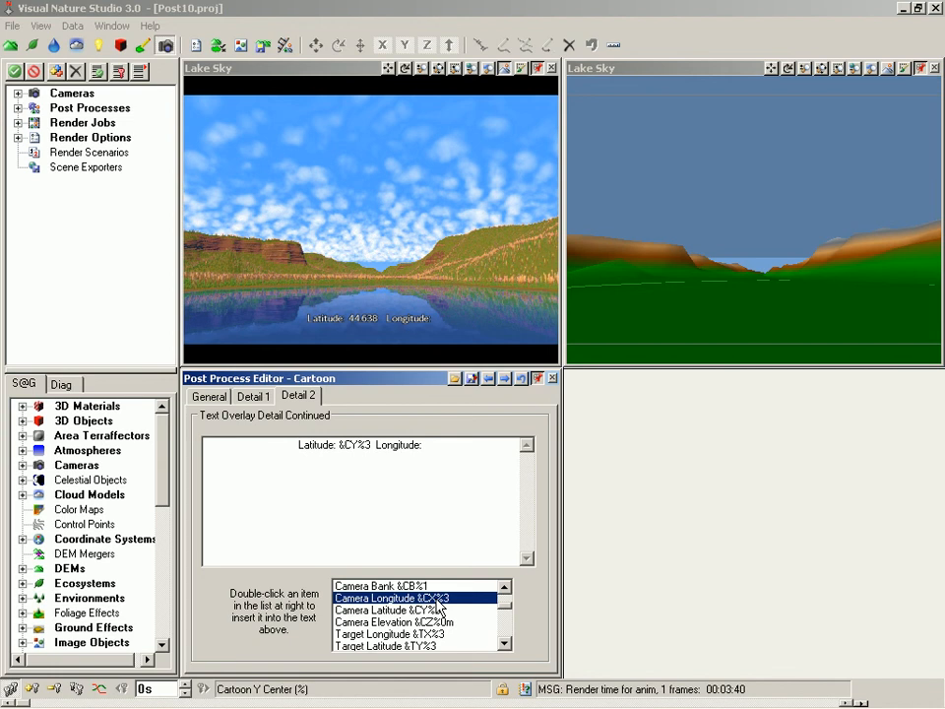
double_click(437, 598)
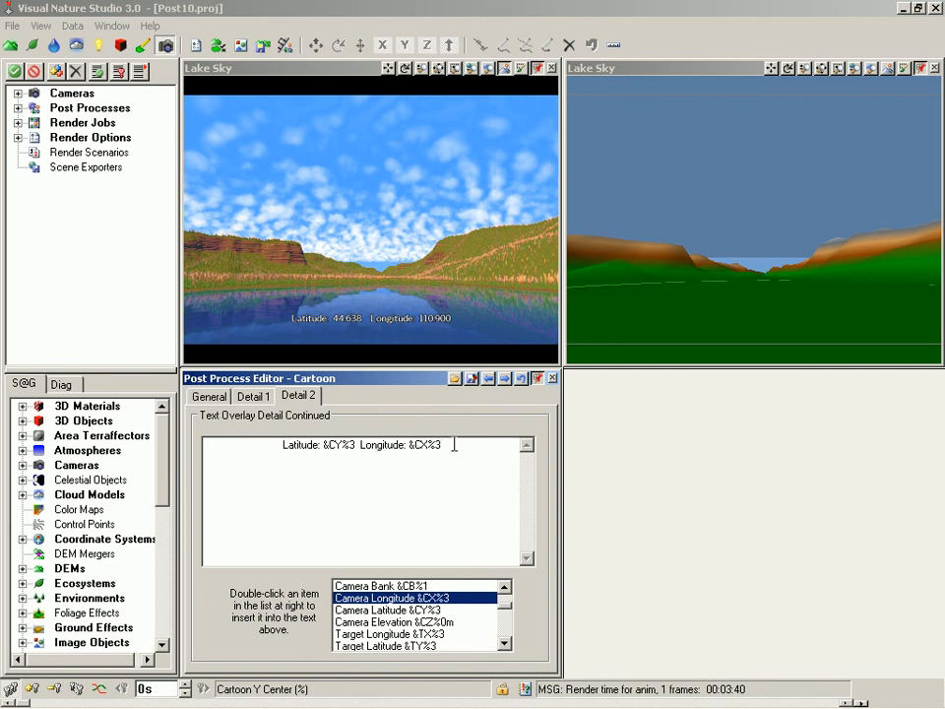
Step: Append "Bearing: " to the overlay text, followed by the Camera Compass Bearing variable (&CC%1)
text(Bear)
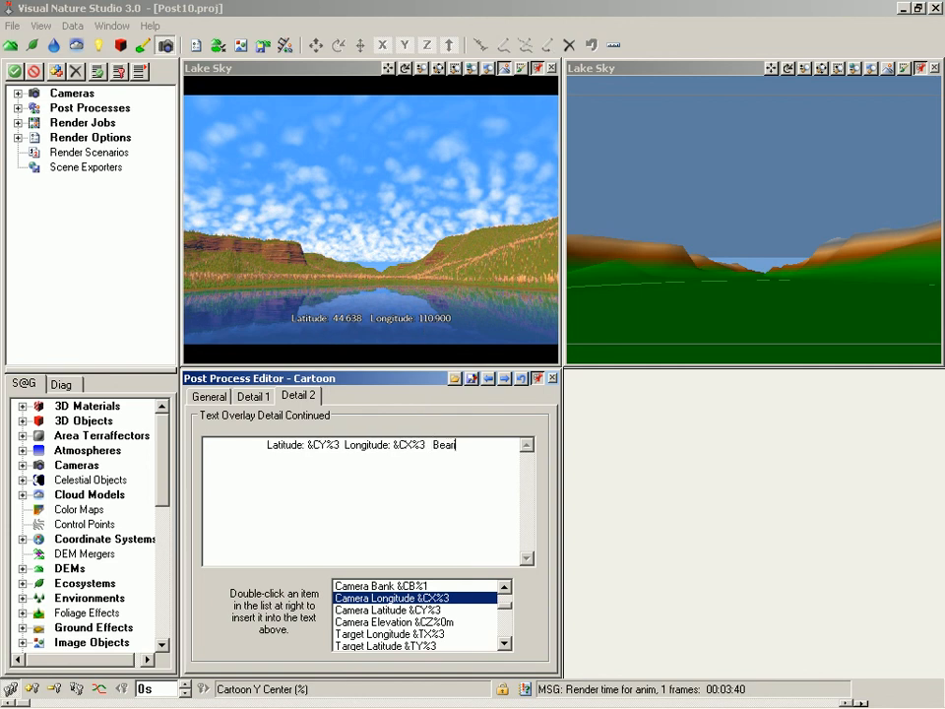
text(ing:)
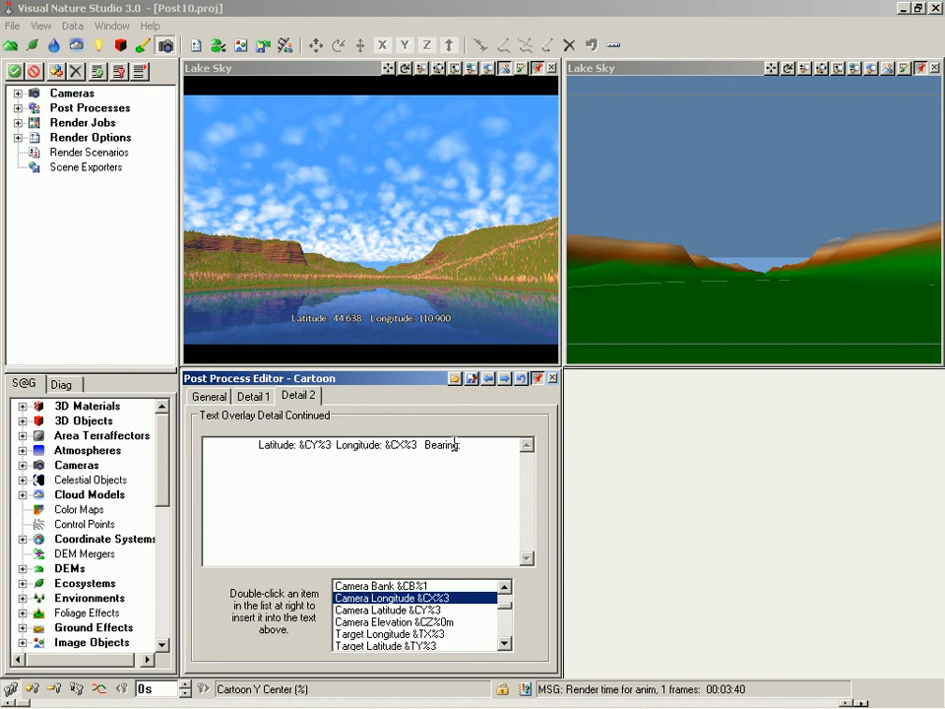
double_click(504, 588)
click(504, 588)
click(507, 592)
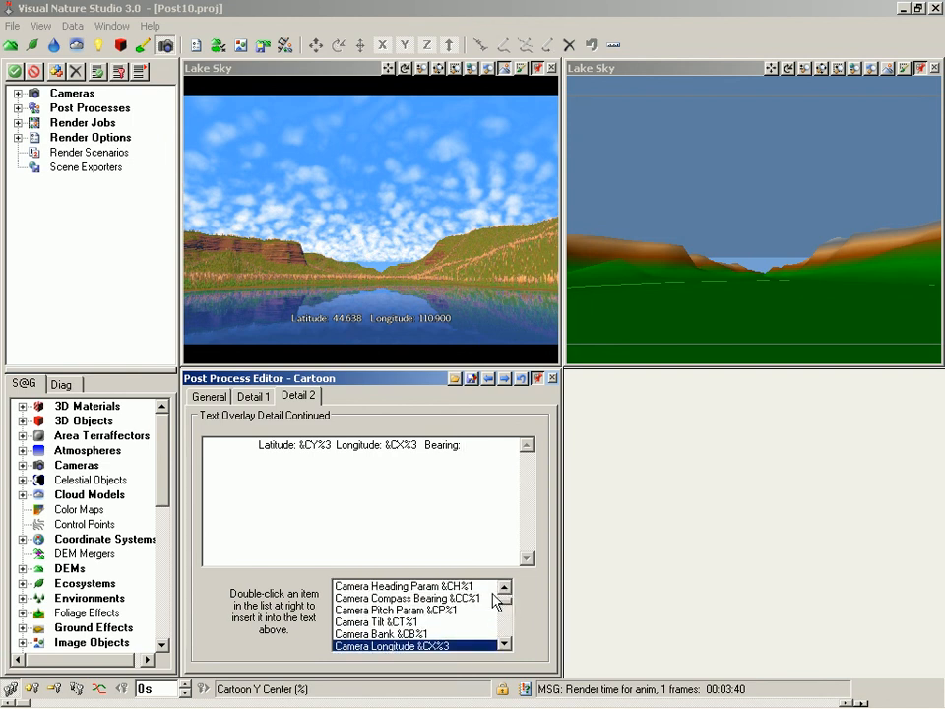
click(442, 598)
double_click(442, 599)
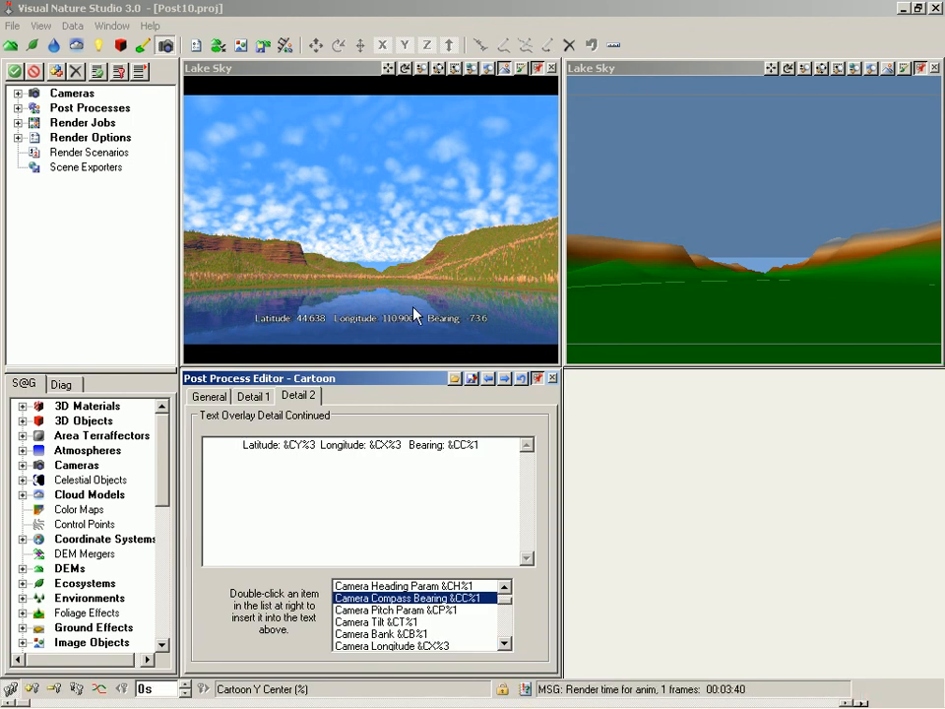
Step: Set the Text Overlay event's Width to 150%
click(253, 396)
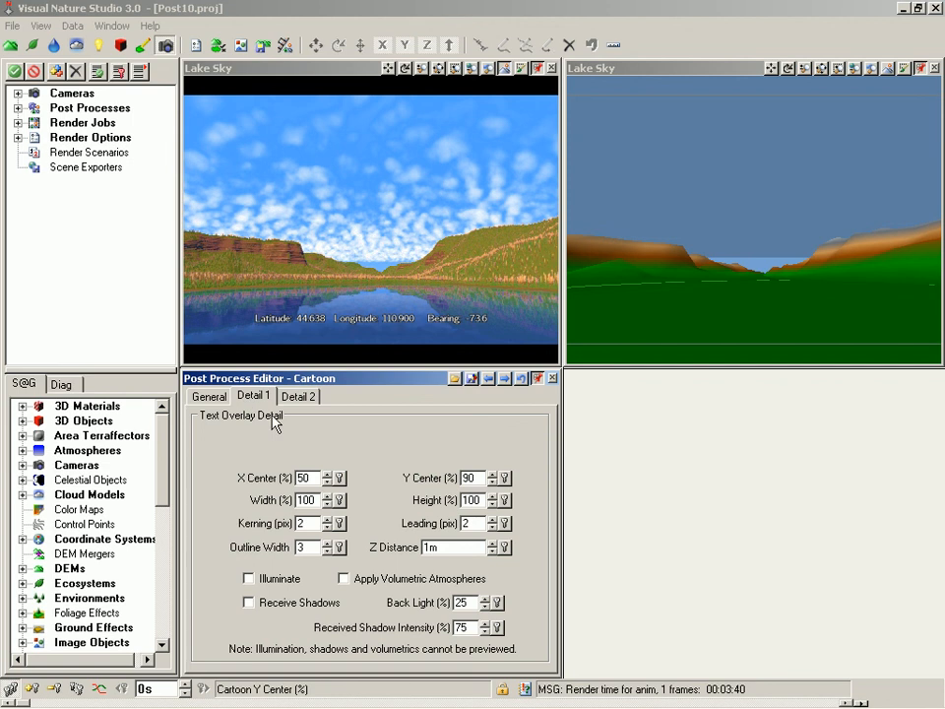
double_click(308, 500)
text(150)
key(Tab)
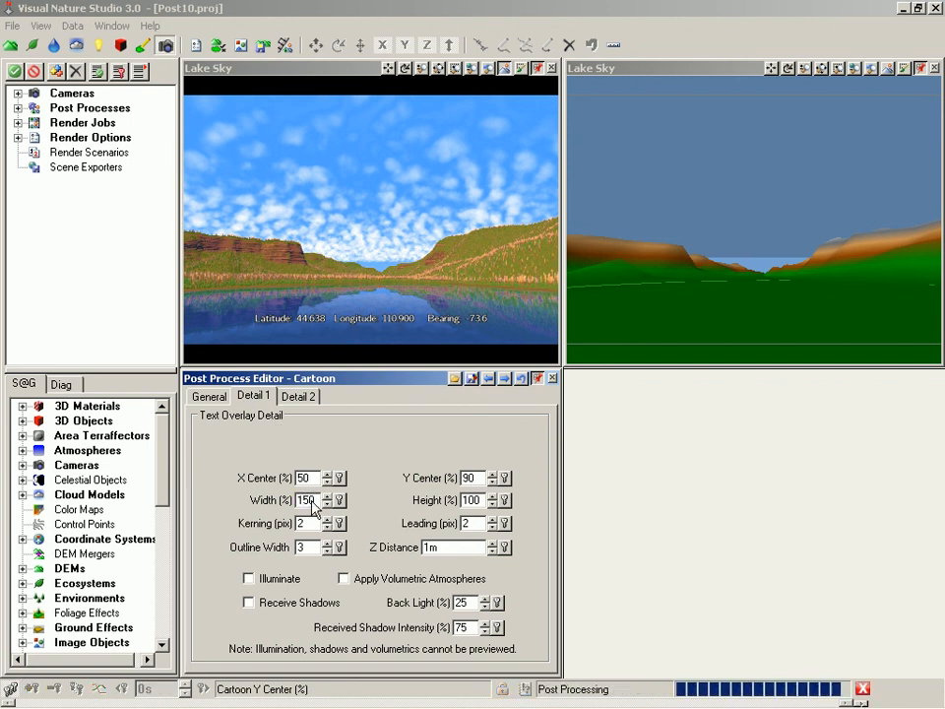